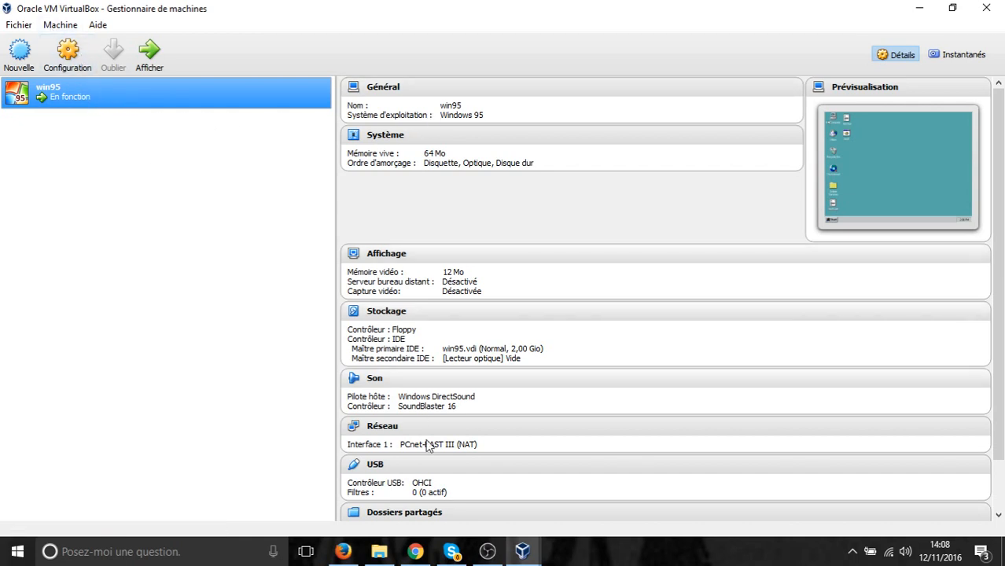
- Switch to the running win95 virtual machine and power it off
mouse_move(522, 551)
left_click(573, 511)
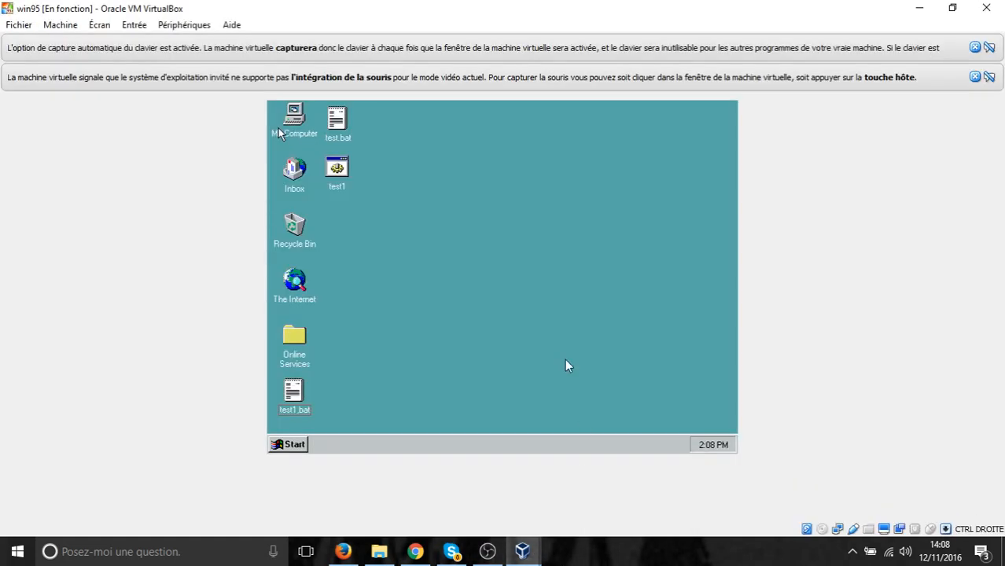
left_click(20, 26)
left_click(984, 11)
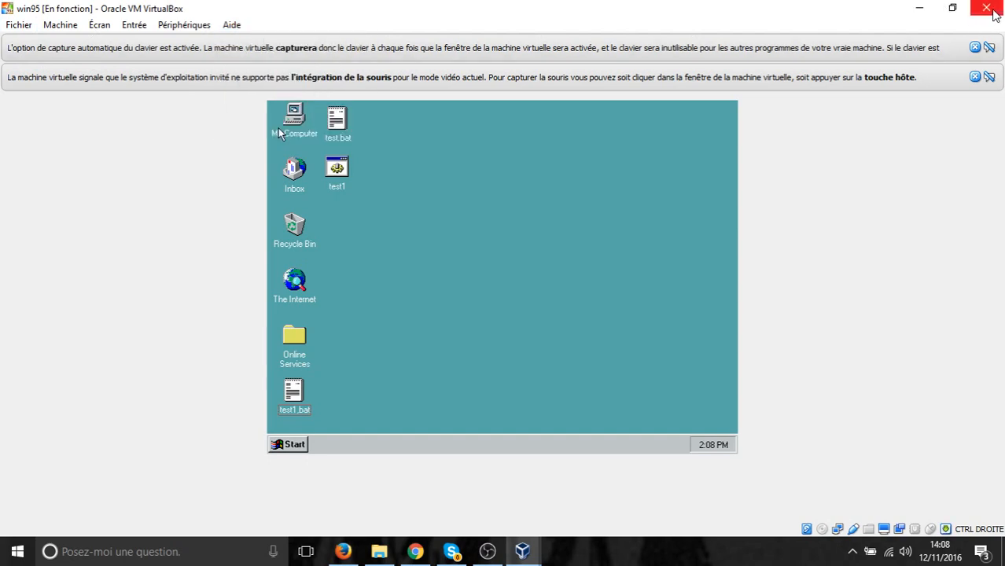
left_click(988, 11)
left_click(446, 313)
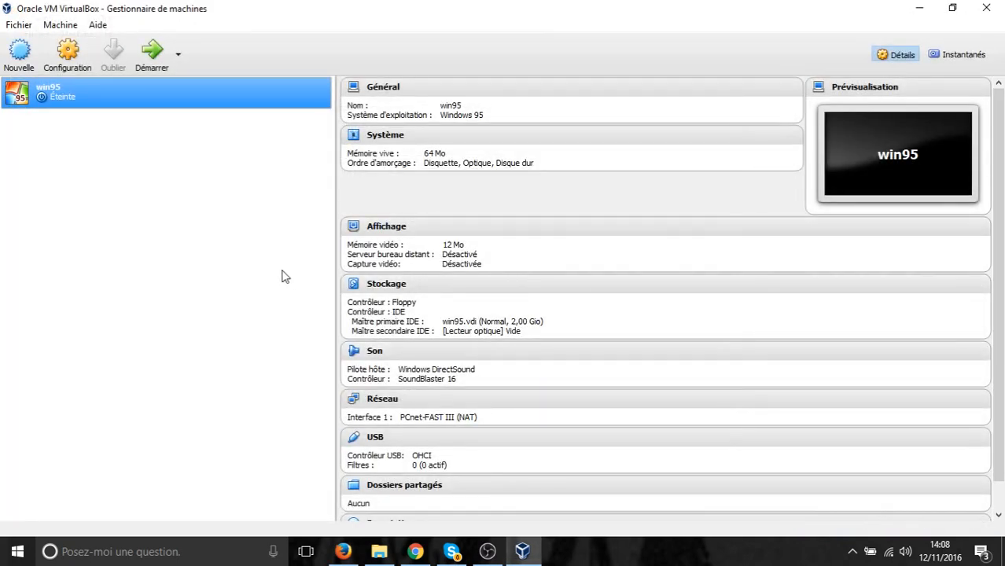
- Start a new virtual machine named windows95 with type Microsoft Windows and version Windows 95
left_click(24, 58)
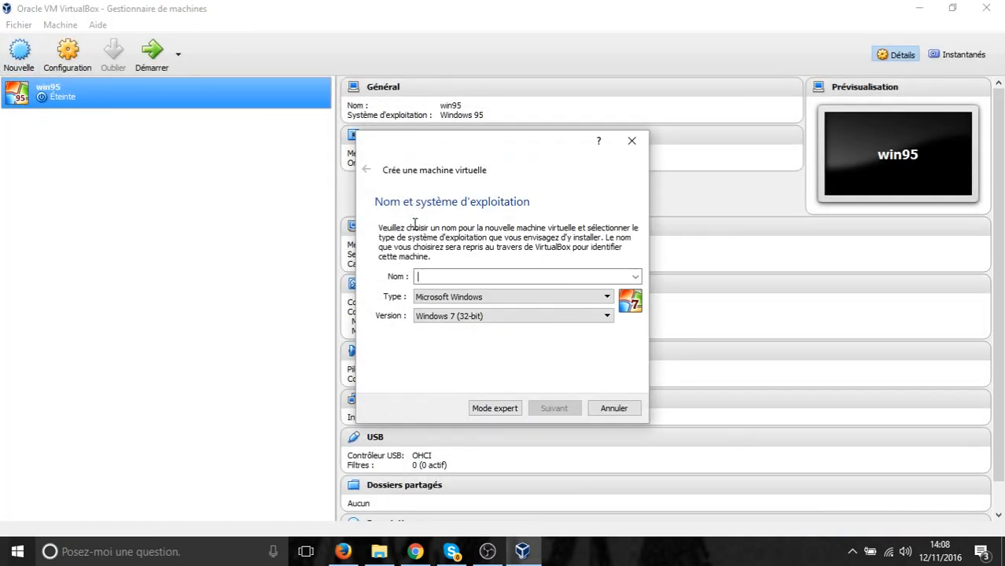
left_click(460, 299)
left_click(462, 299)
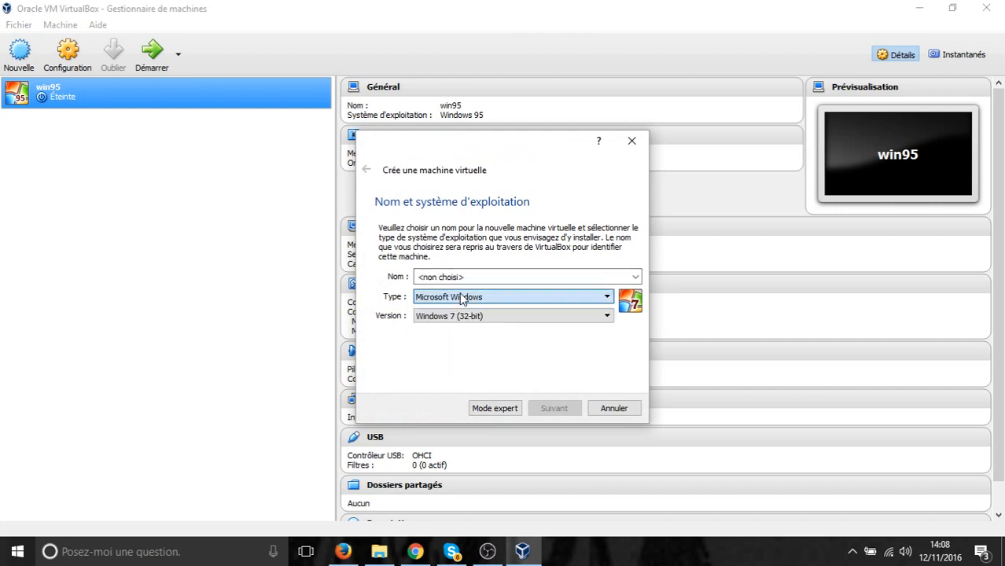
left_click(462, 299)
left_click(461, 297)
left_click(456, 316)
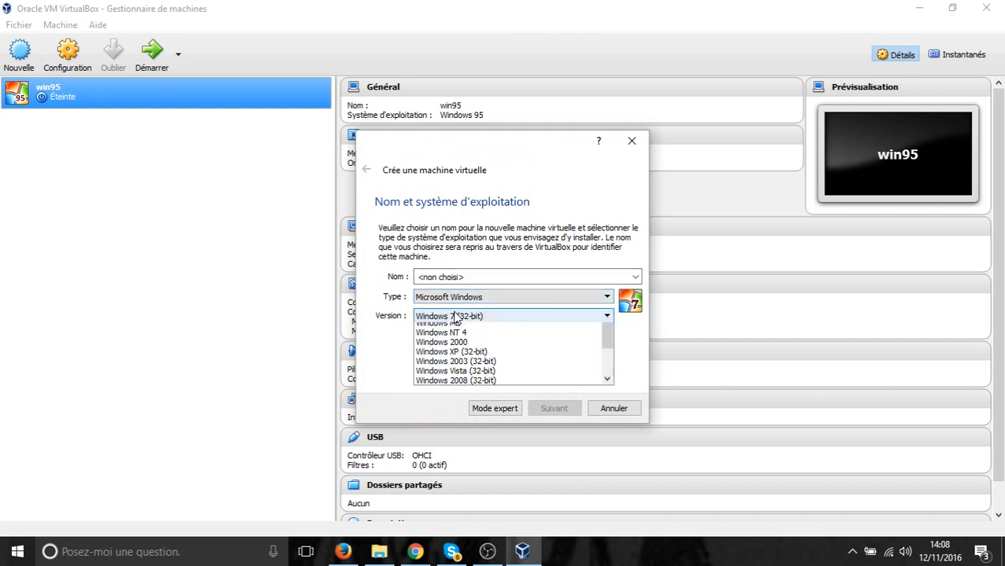
scroll(458, 326, "up", 4)
left_click(460, 333)
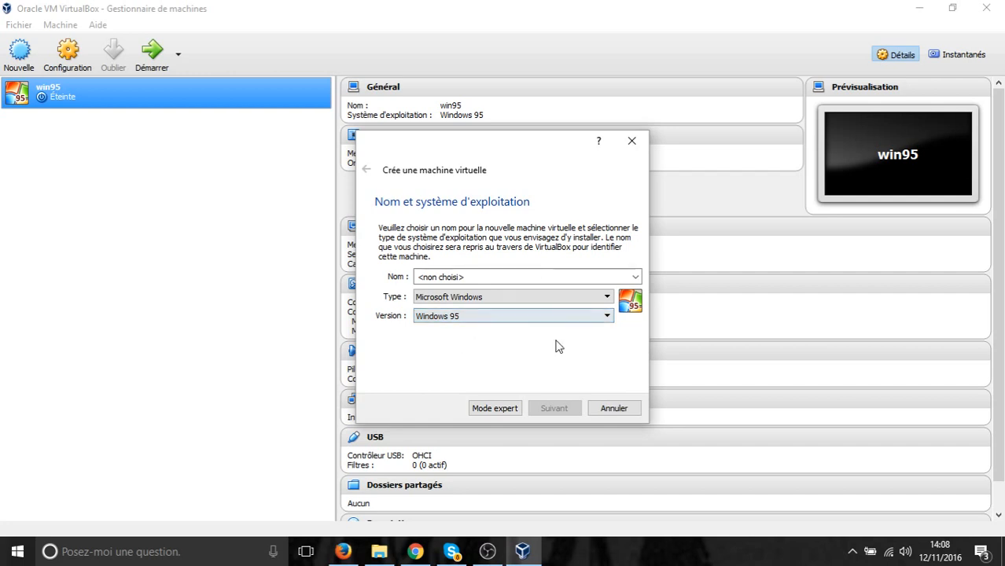
left_click(495, 276)
type("windows95")
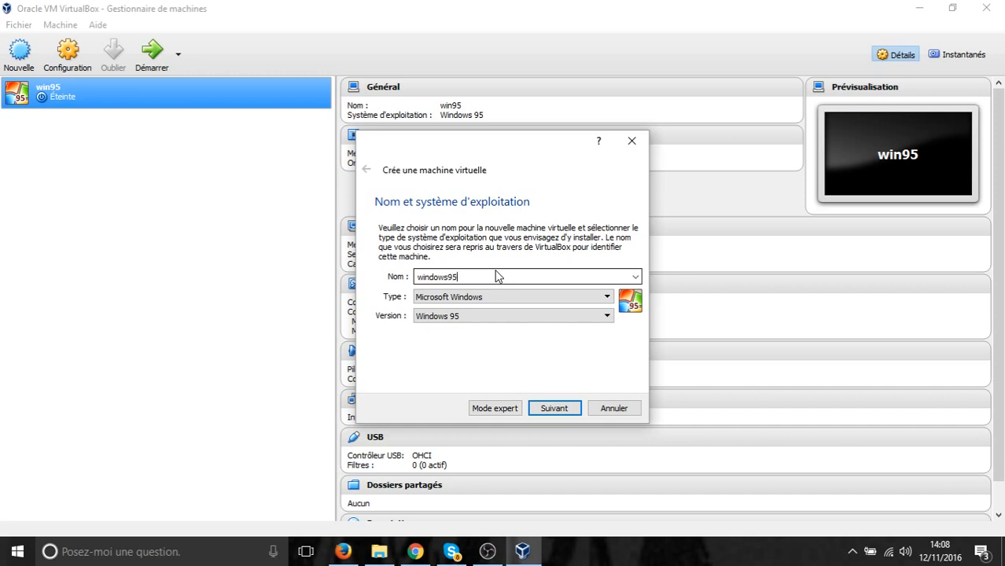
left_click(564, 413)
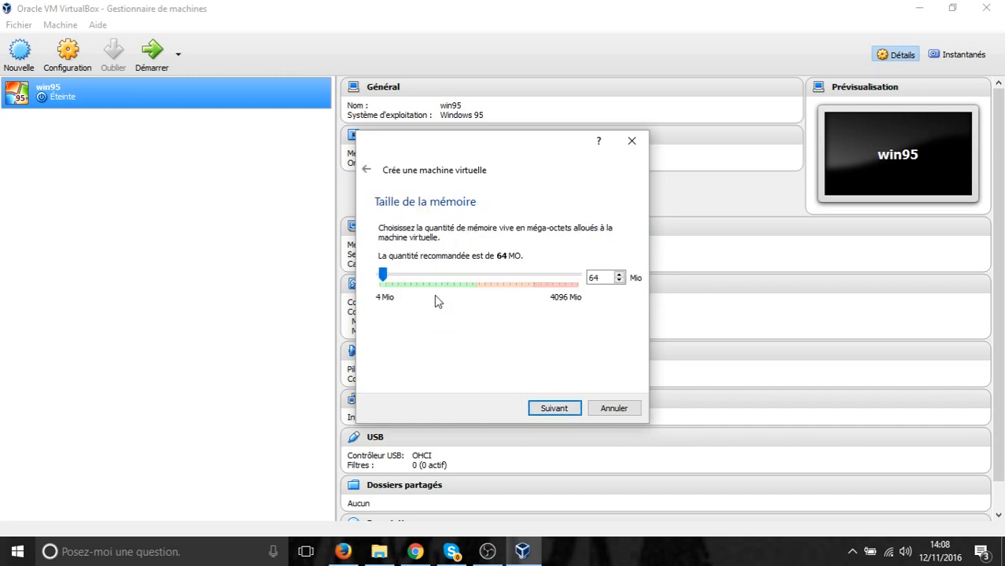
- Keep 64 MB of memory and create the machine with a dynamically allocated 2.00 GB virtual disk named windows95
left_click(602, 277)
left_click(572, 408)
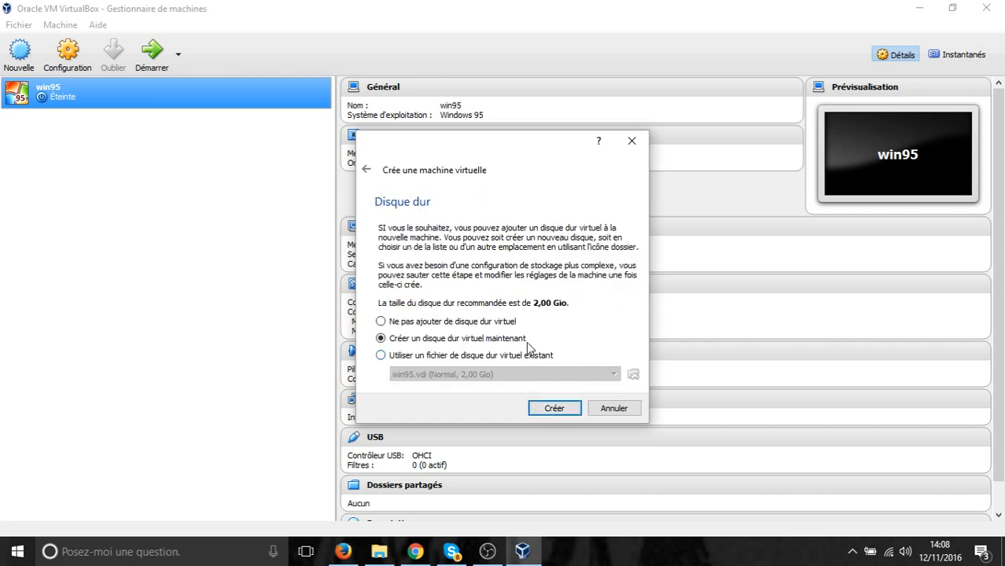
left_click(573, 409)
left_click(580, 428)
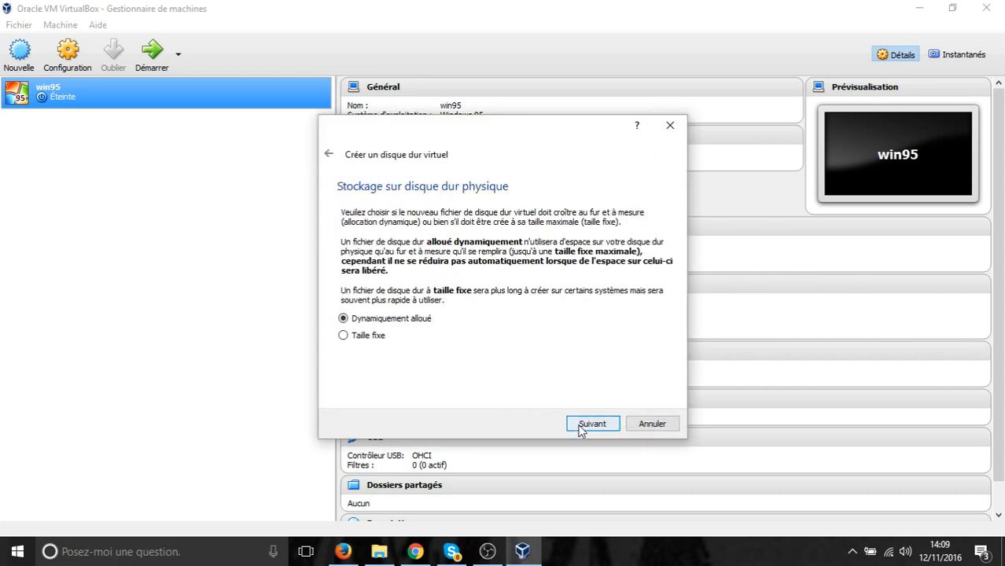
left_click(581, 429)
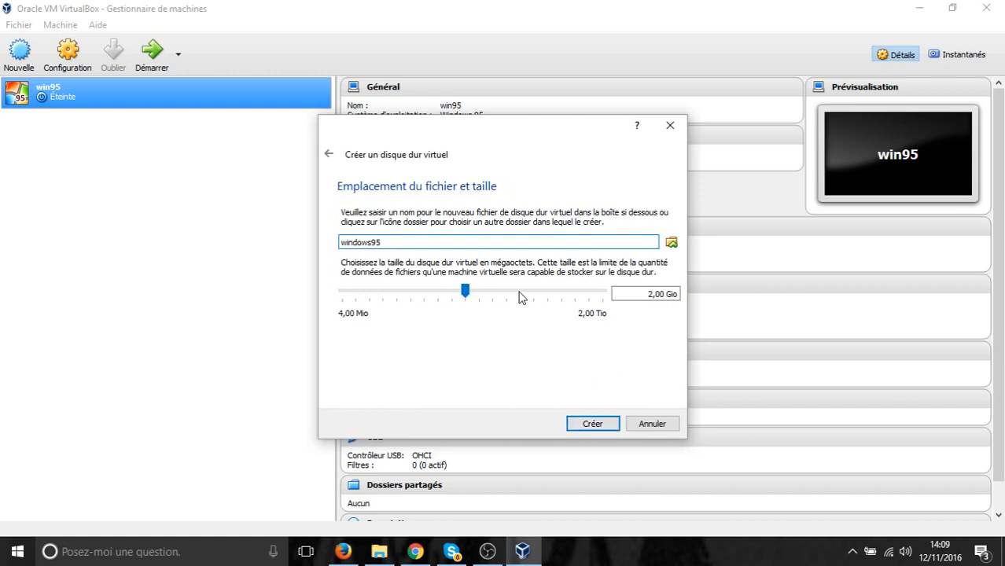
left_click(644, 295)
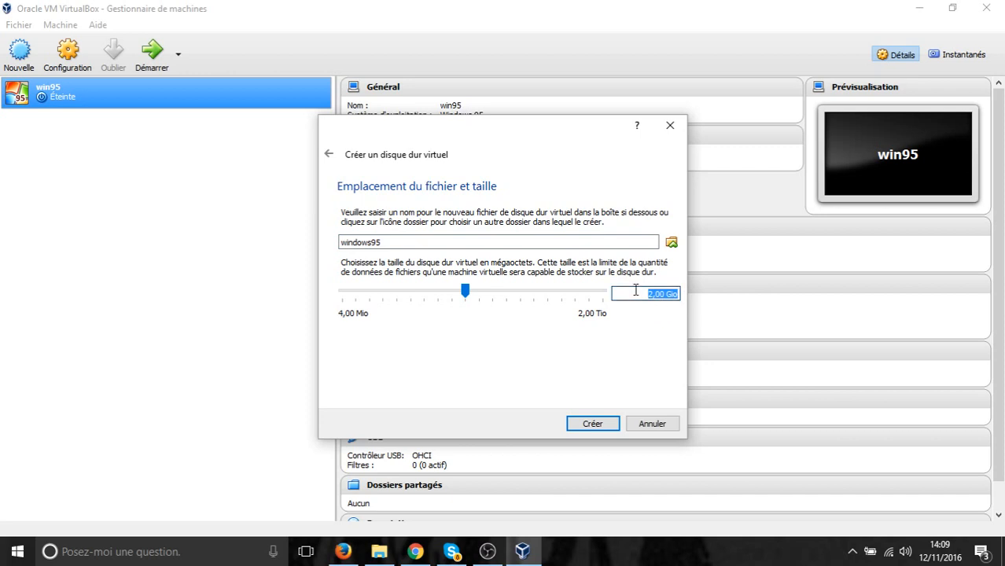
left_click(608, 424)
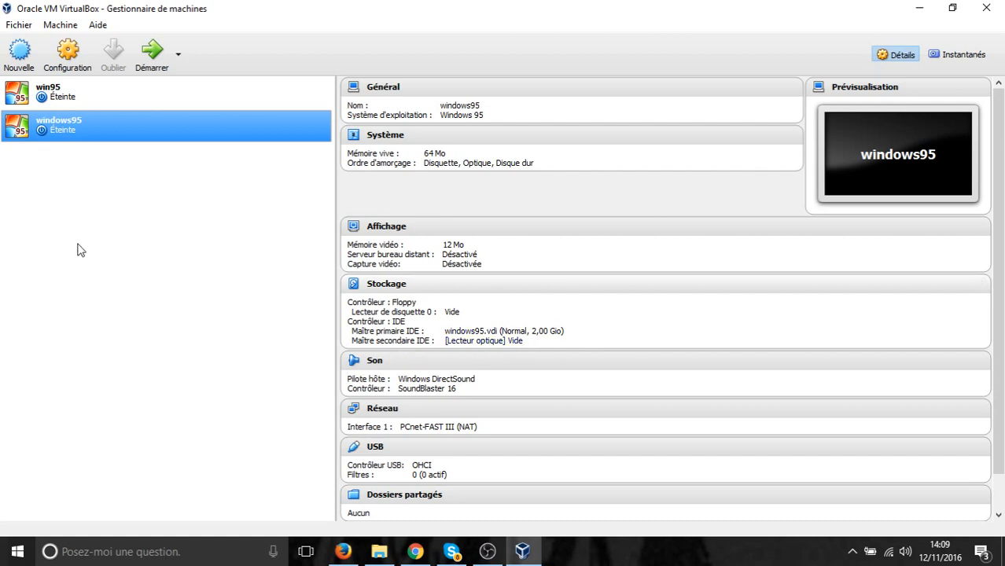
- Boot the windows95 machine from the Windows 95 OSR2.5 ISO in the 95 folder on the desktop
double_click(82, 132)
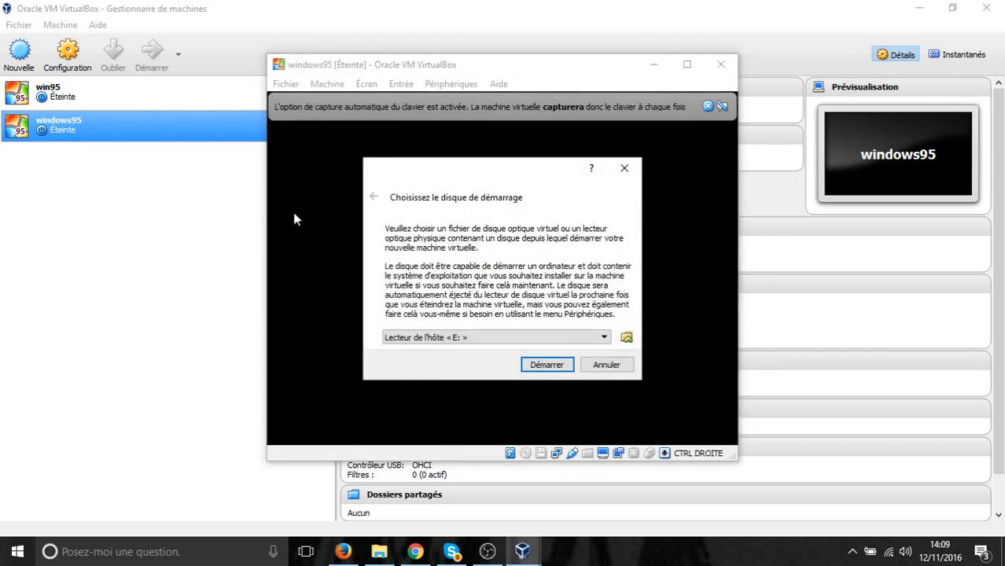
left_click(628, 337)
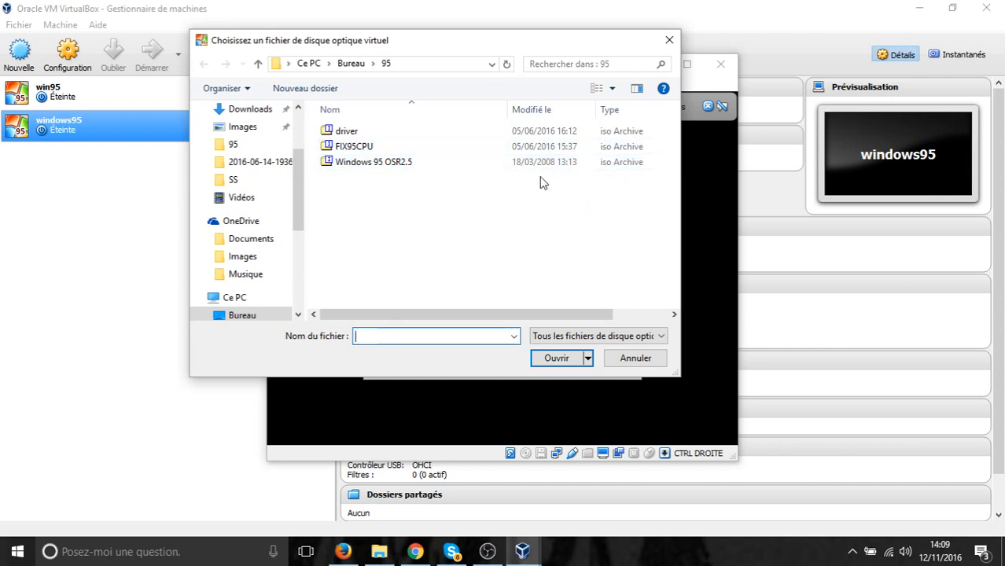
left_click(379, 165)
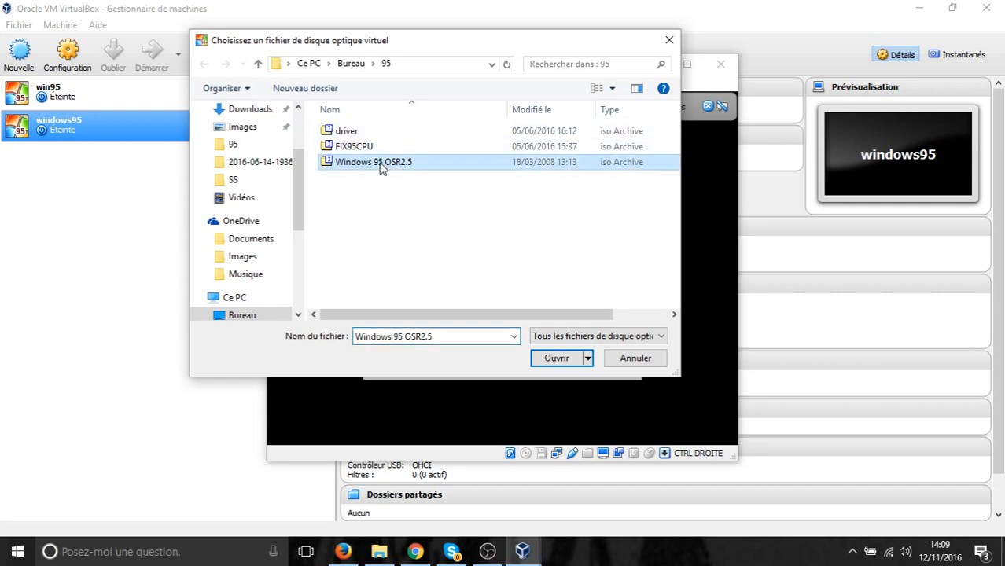
left_click(558, 359)
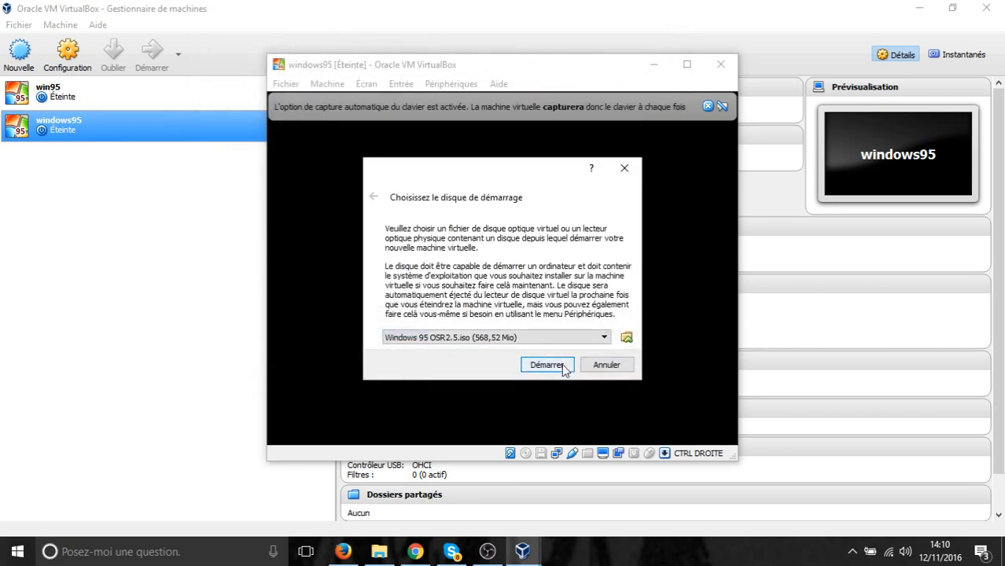
left_click(547, 365)
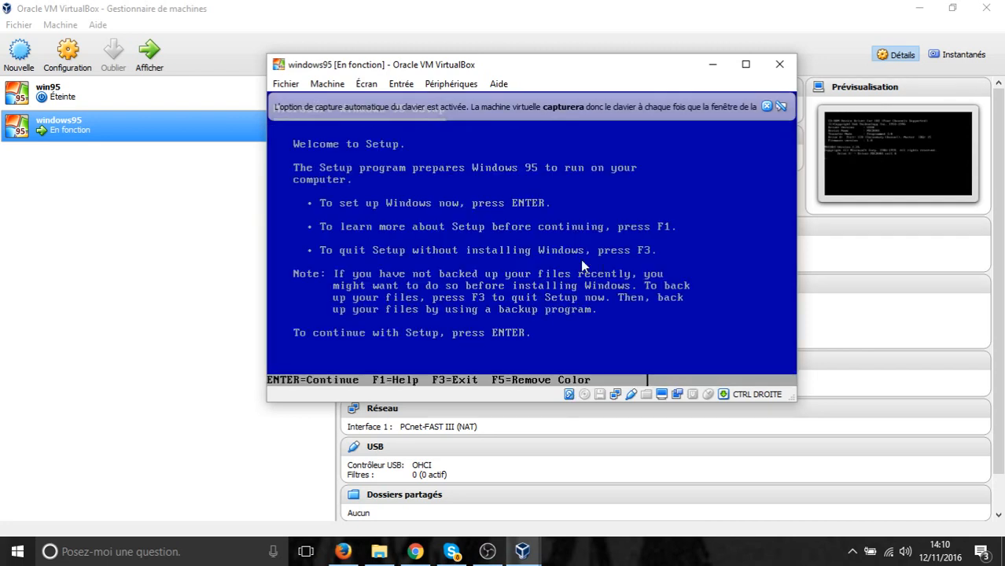
- Continue Windows 95 Setup to the unallocated disk space choice, highlight Exit Setup, and power off the windows95 machine
key("Return")
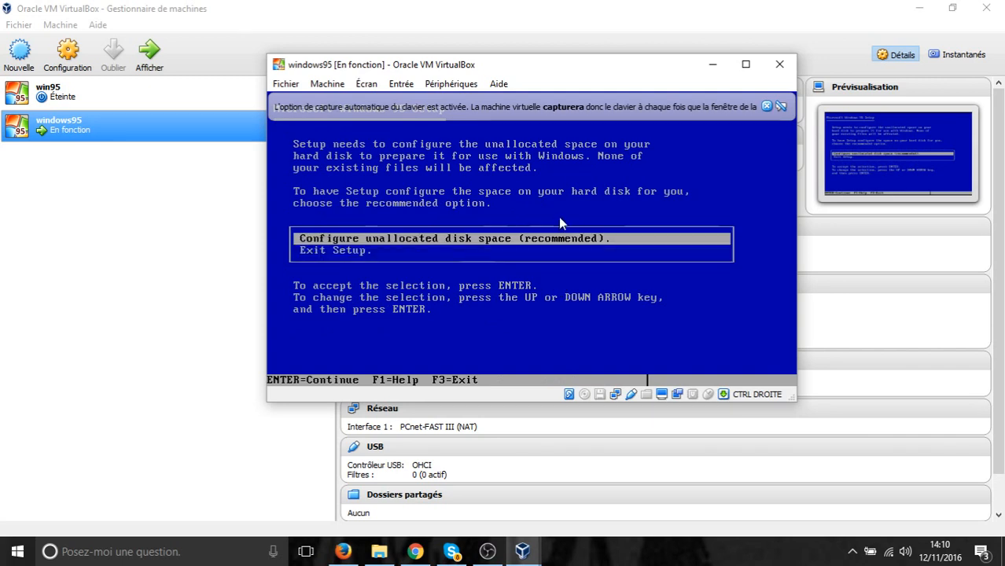
key("Down")
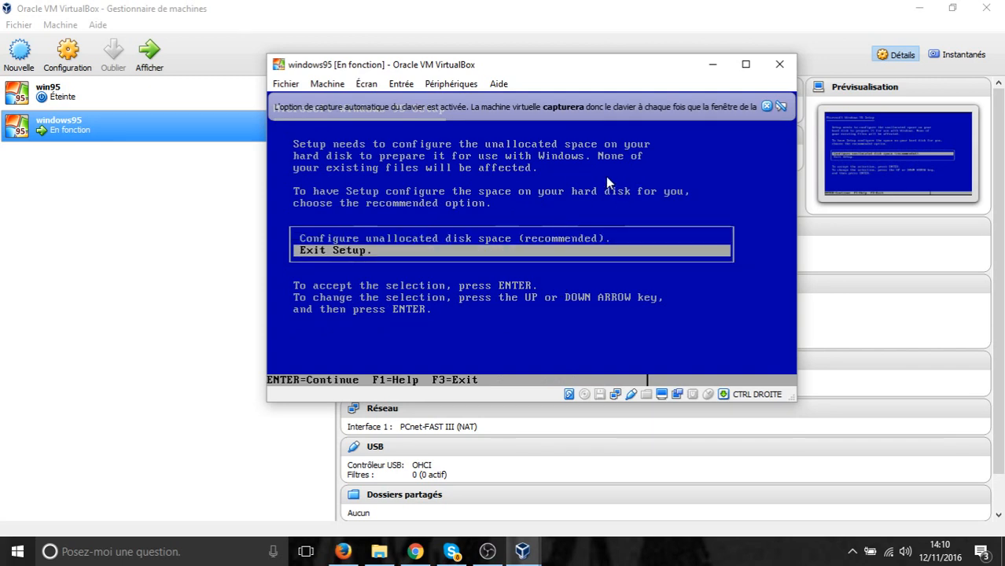
left_click(777, 69)
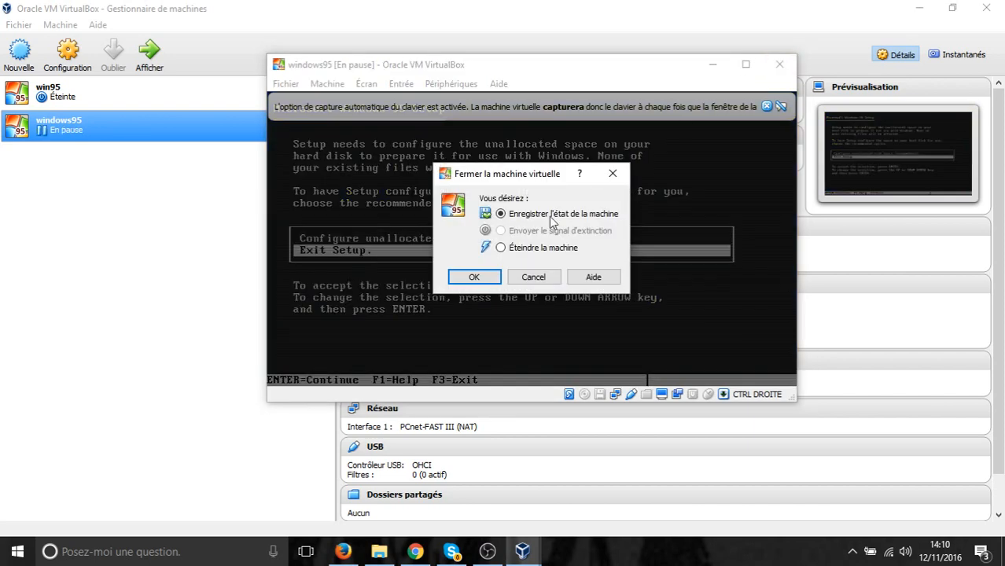
left_click(511, 250)
left_click(494, 273)
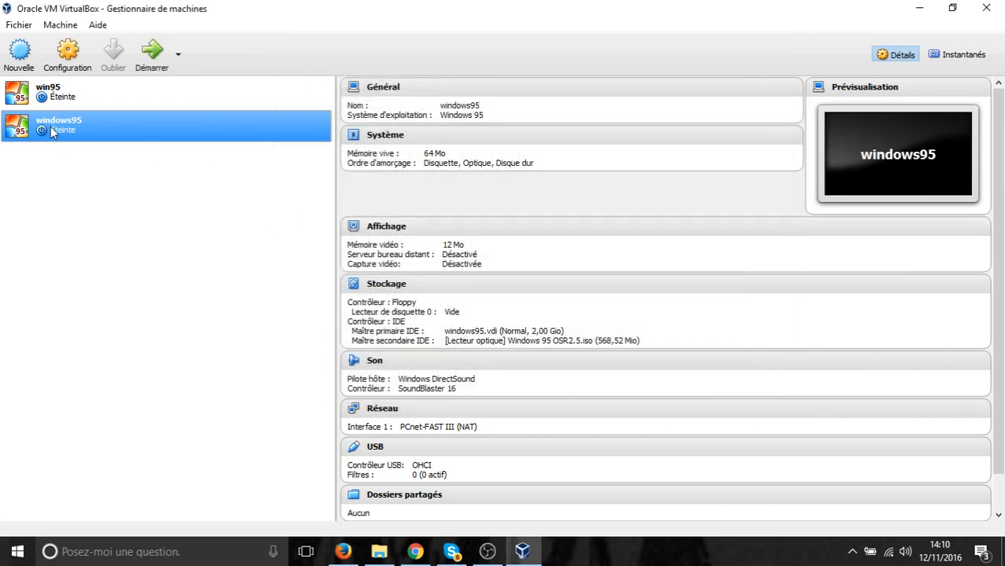
- Start the existing win95 machine, switch to its window, and run ScanDisk on its drives
left_click(76, 92)
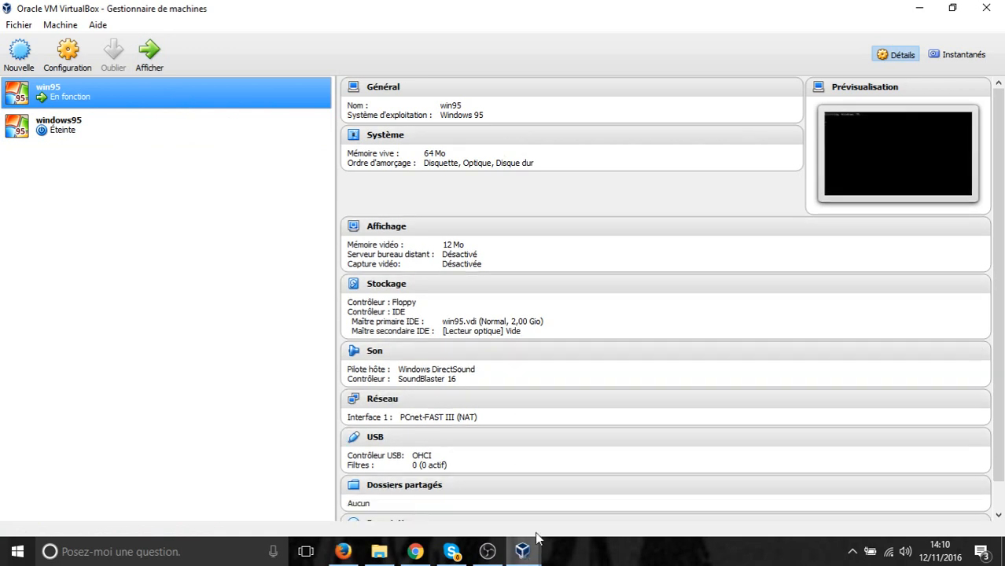
mouse_move(523, 549)
left_click(566, 513)
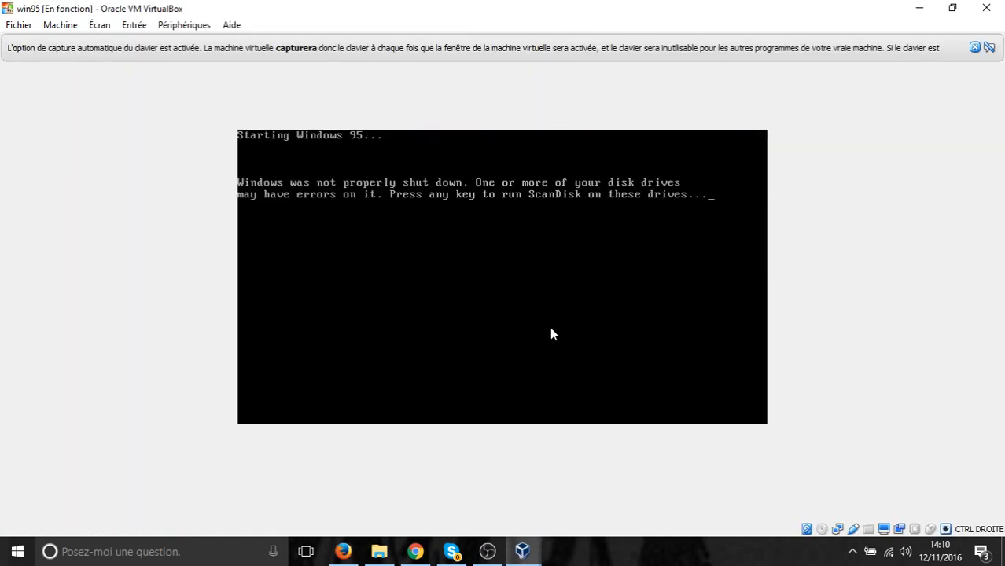
key("Return")
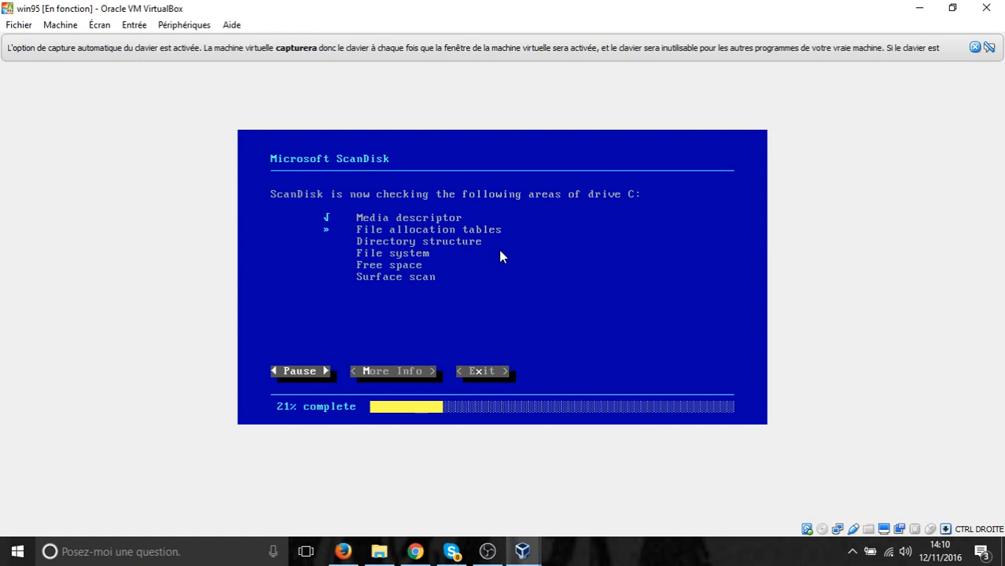
- Exit ScanDisk and continue starting Windows 95 past the missing device file prompts
key("Tab")
key("Tab")
key("Return")
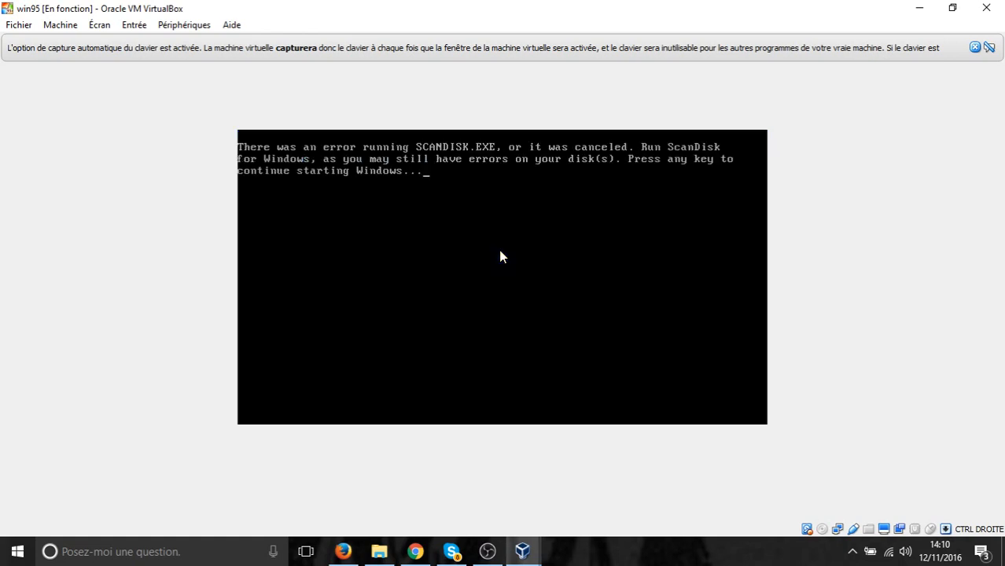
key("Return")
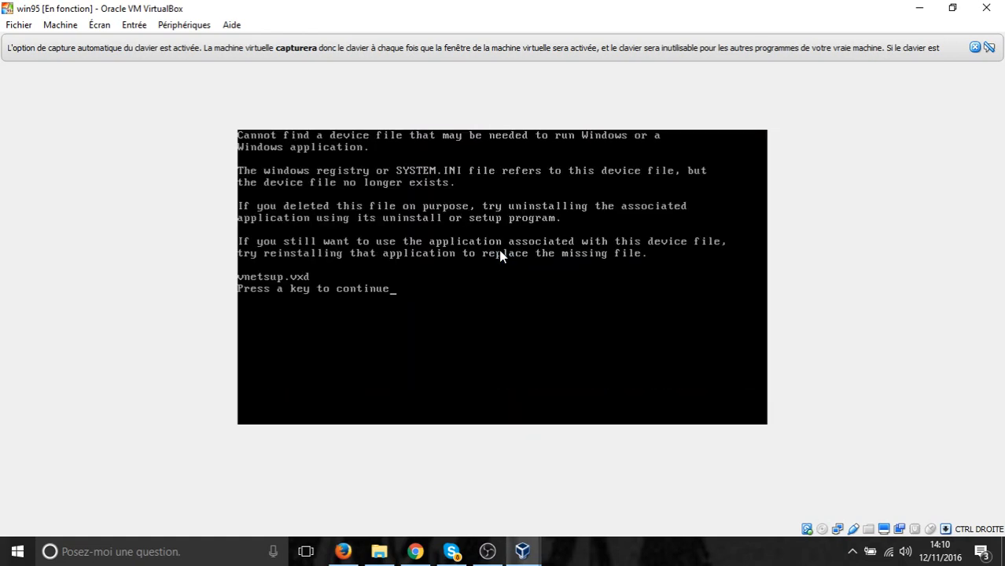
key("Return")
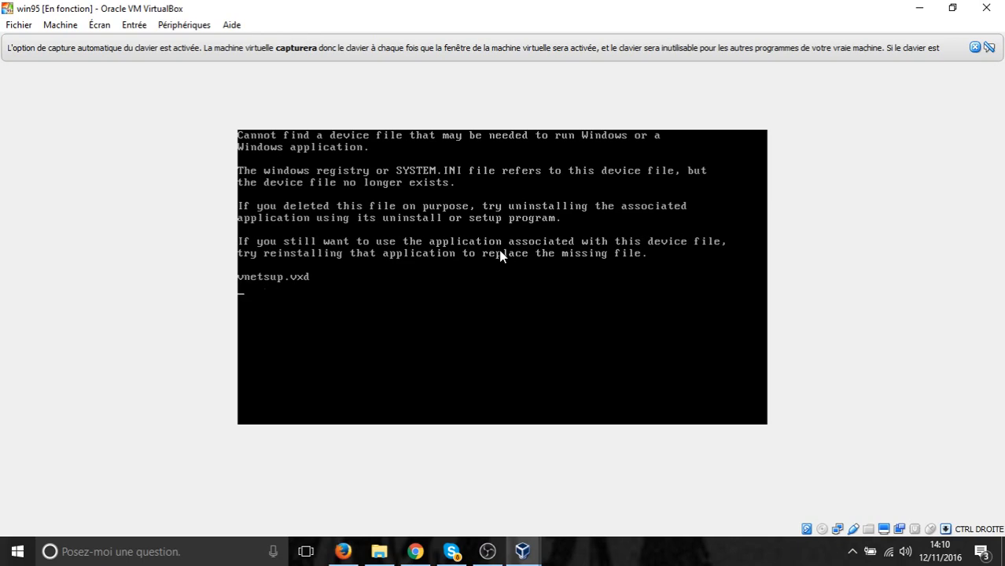
key("Return")
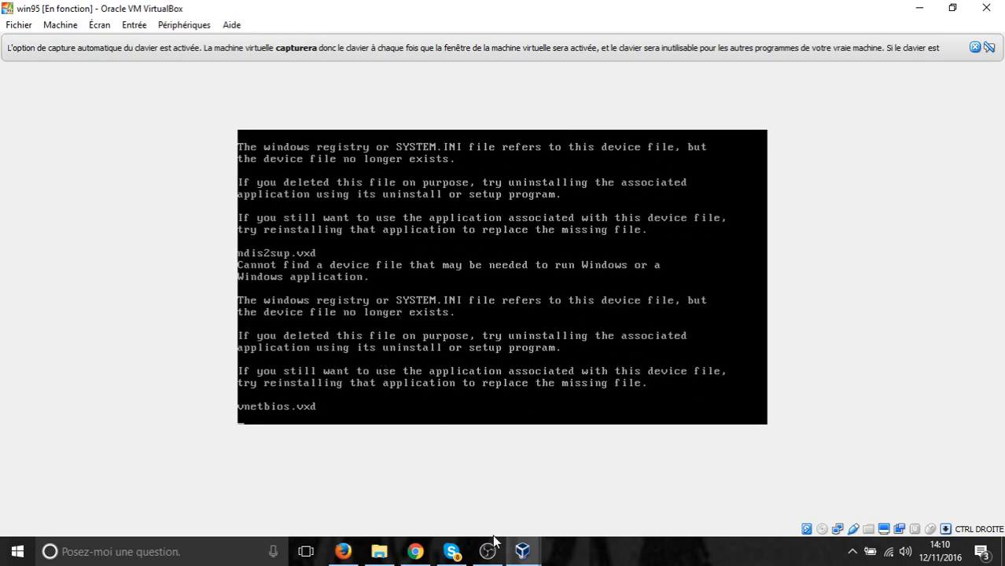
- Return to the virtual machine manager and open the settings of the windows95 machine
mouse_move(541, 557)
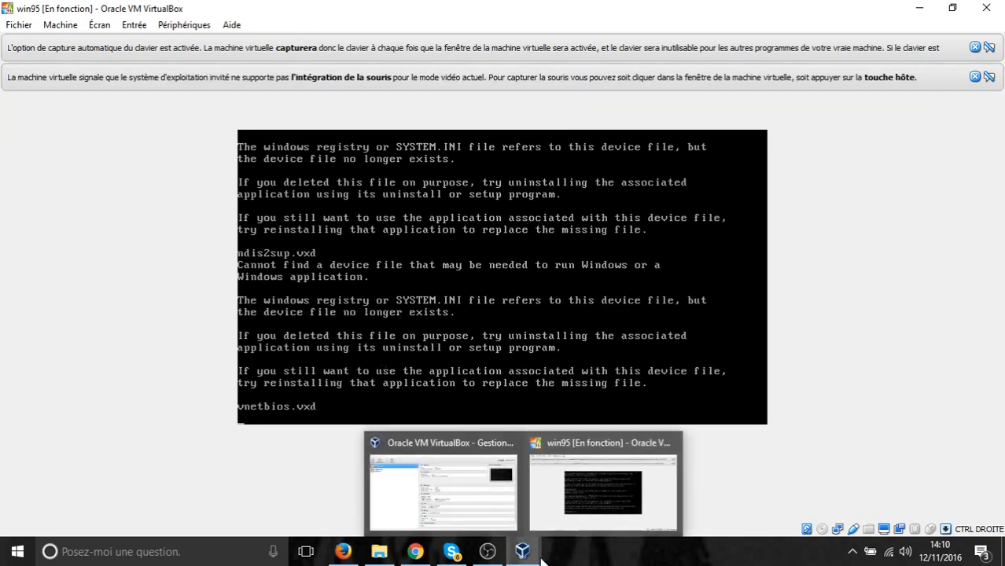
left_click(495, 500)
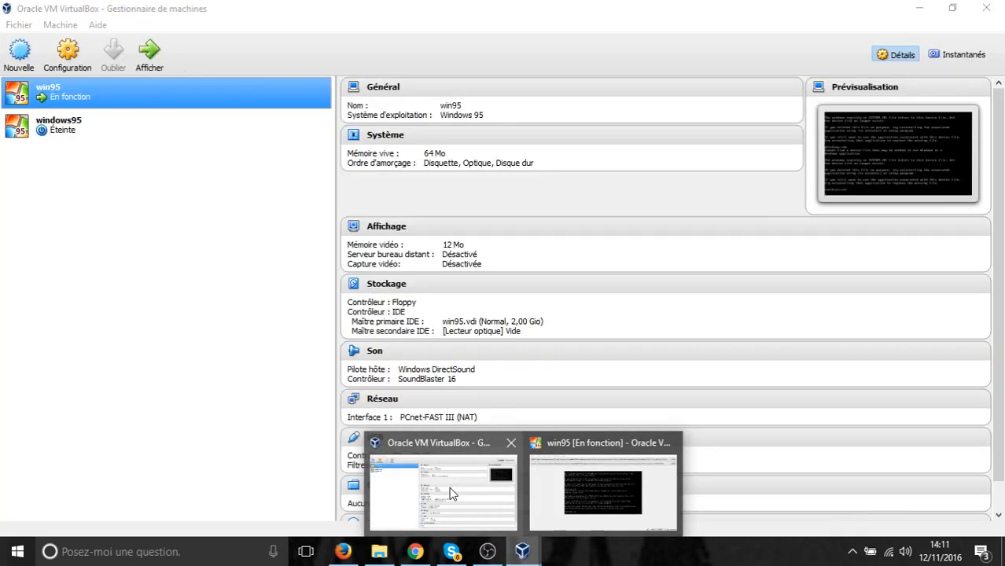
left_click(449, 489)
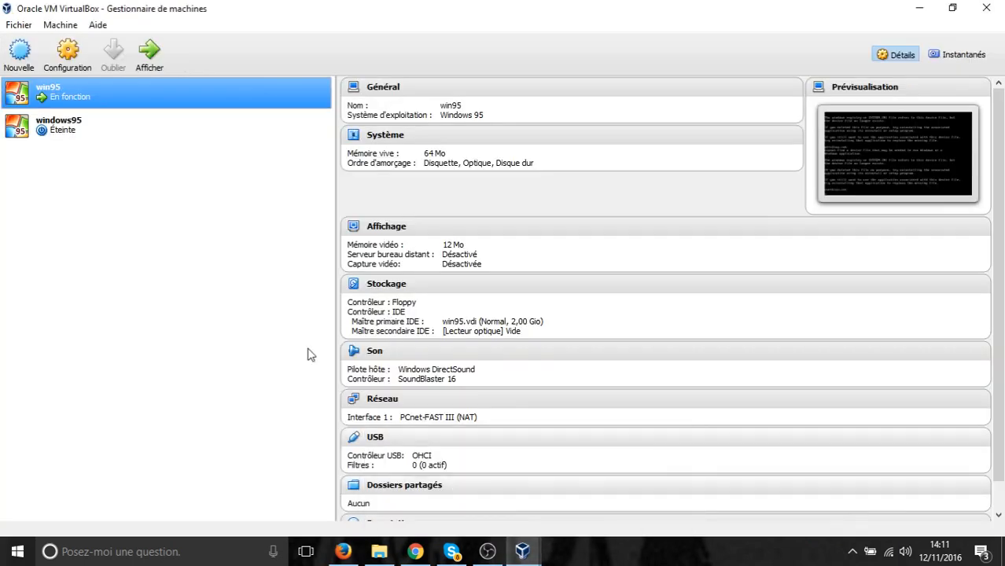
left_click(67, 119)
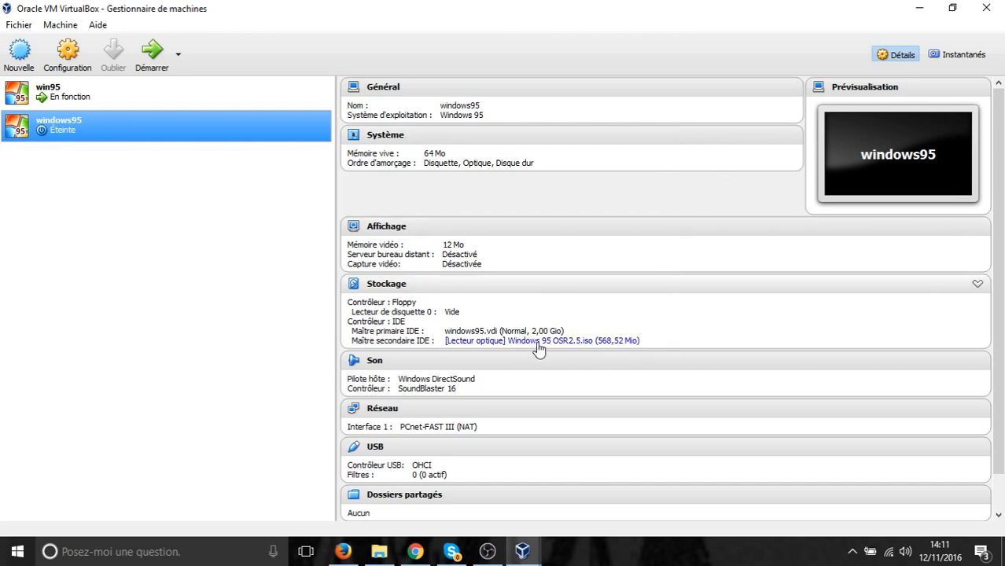
left_click(84, 70)
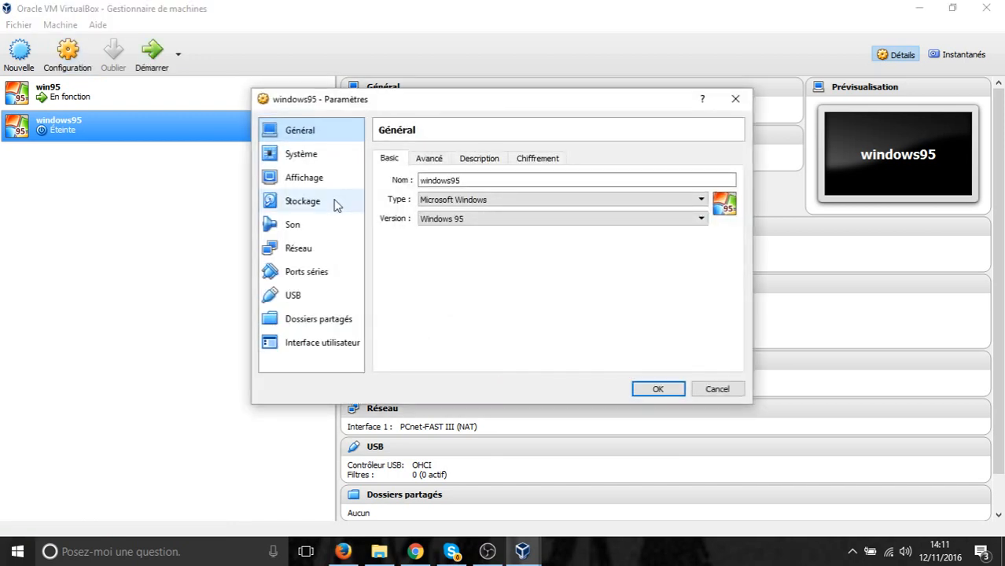
- Review the windows95 machine's storage settings and the disk images offered for its optical drive, and close the settings unchanged
left_click(336, 205)
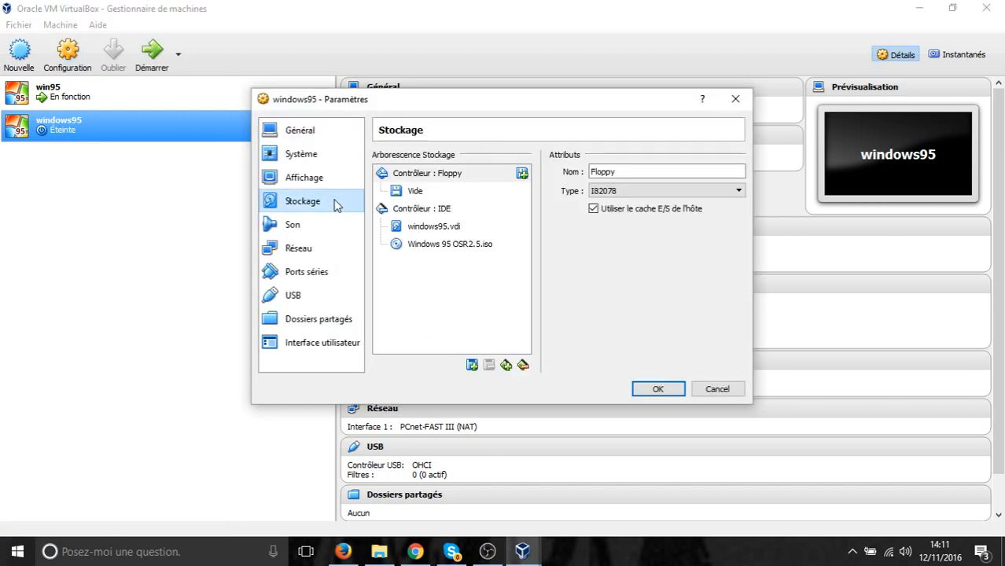
left_click(432, 247)
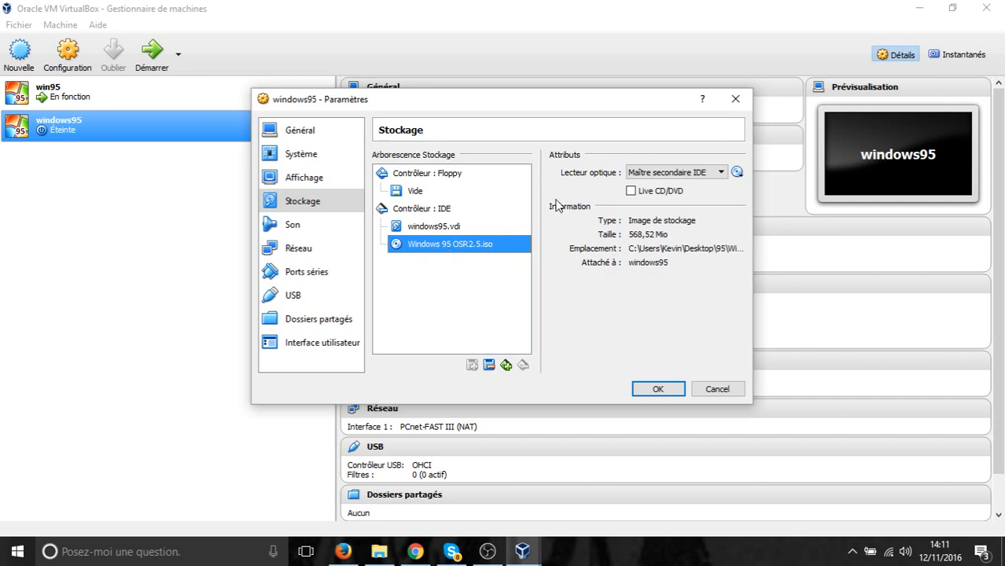
left_click(737, 172)
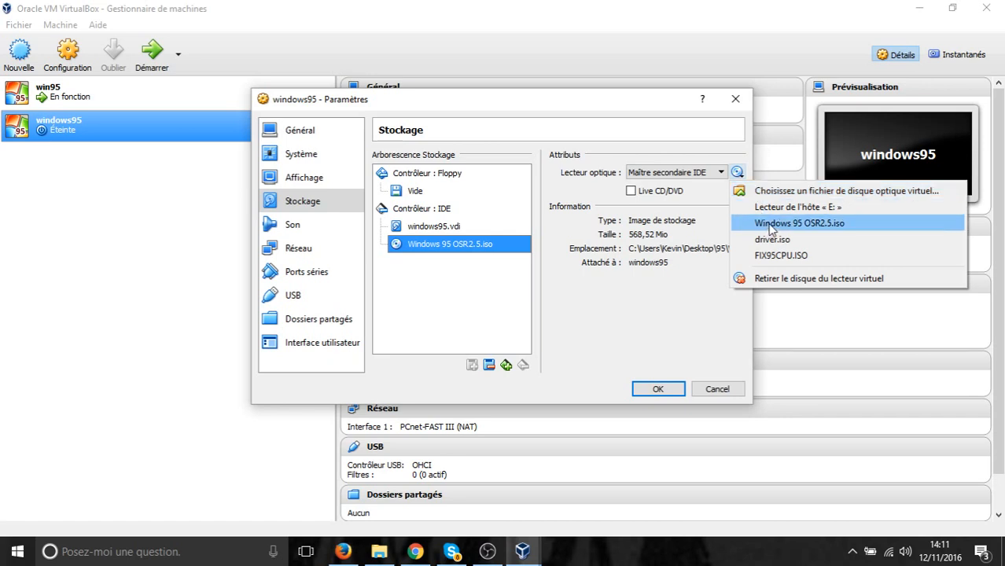
left_click(689, 304)
left_click(735, 100)
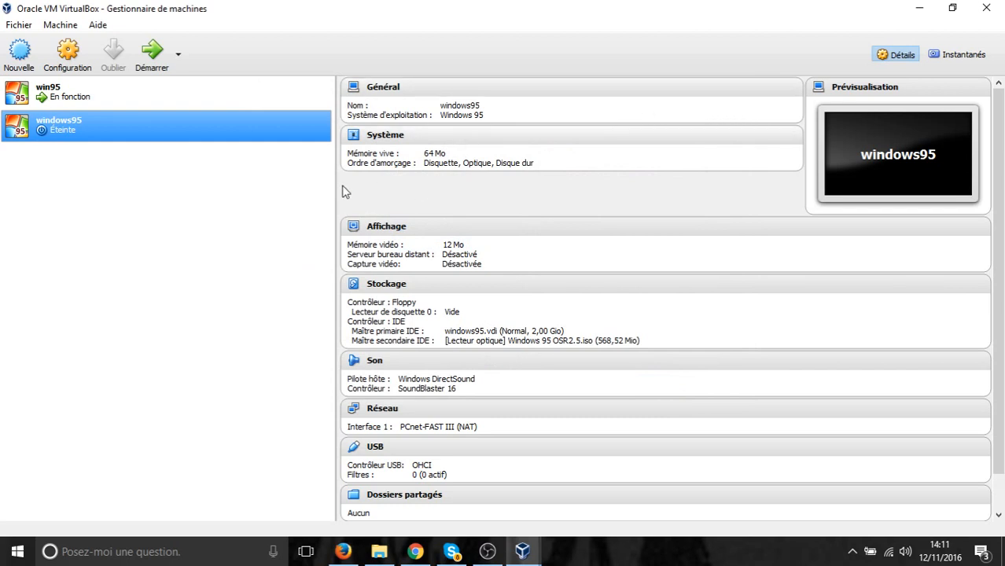
- Select the running win95 machine, switch to its window, and capture the mouse and keyboard in it
left_click(106, 102)
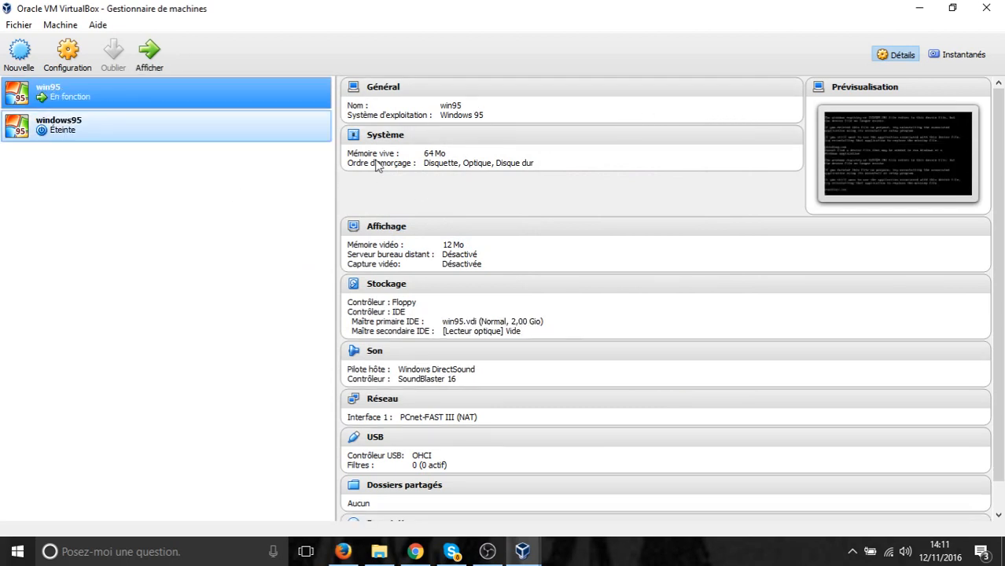
mouse_move(543, 554)
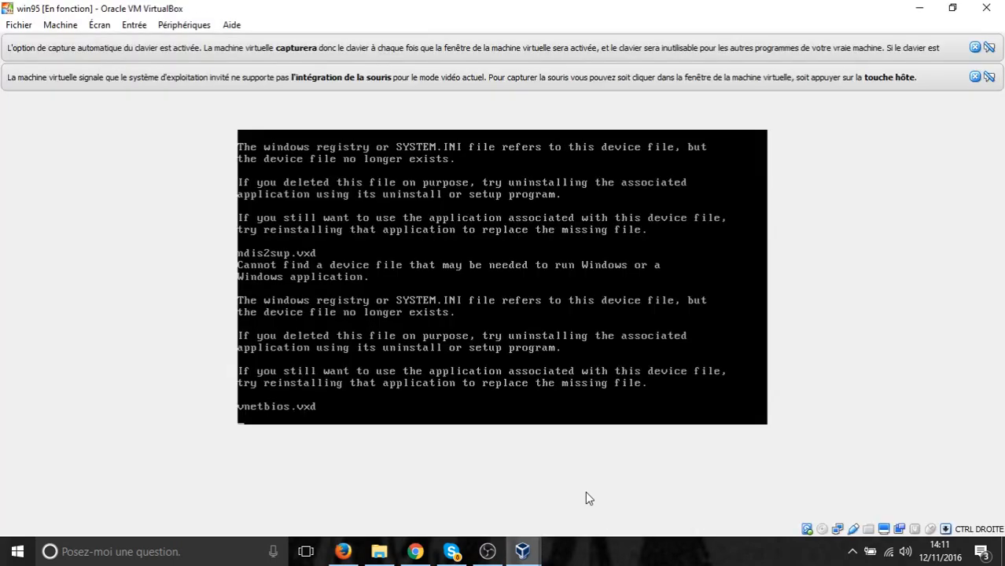
left_click(585, 491)
left_click(486, 309)
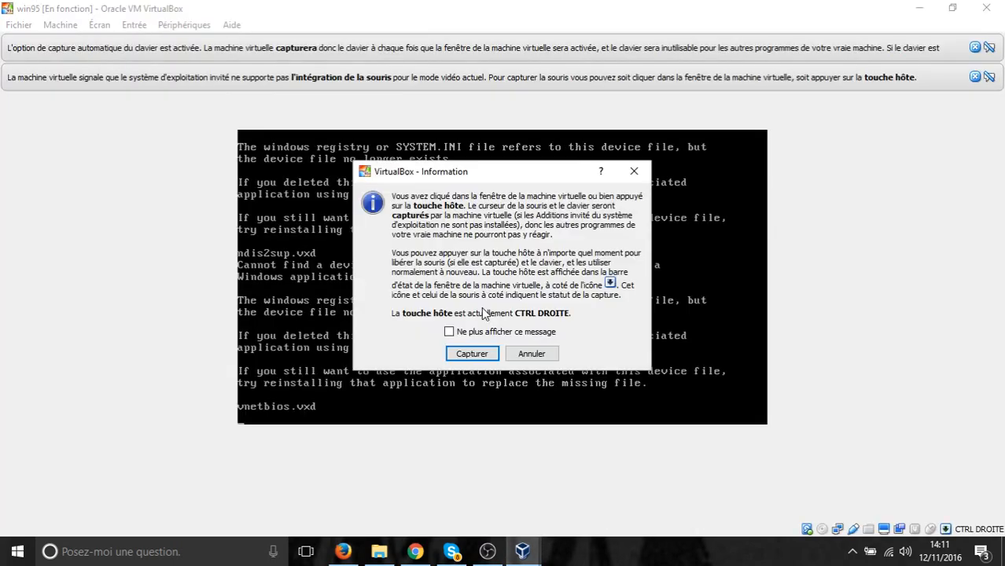
left_click(473, 355)
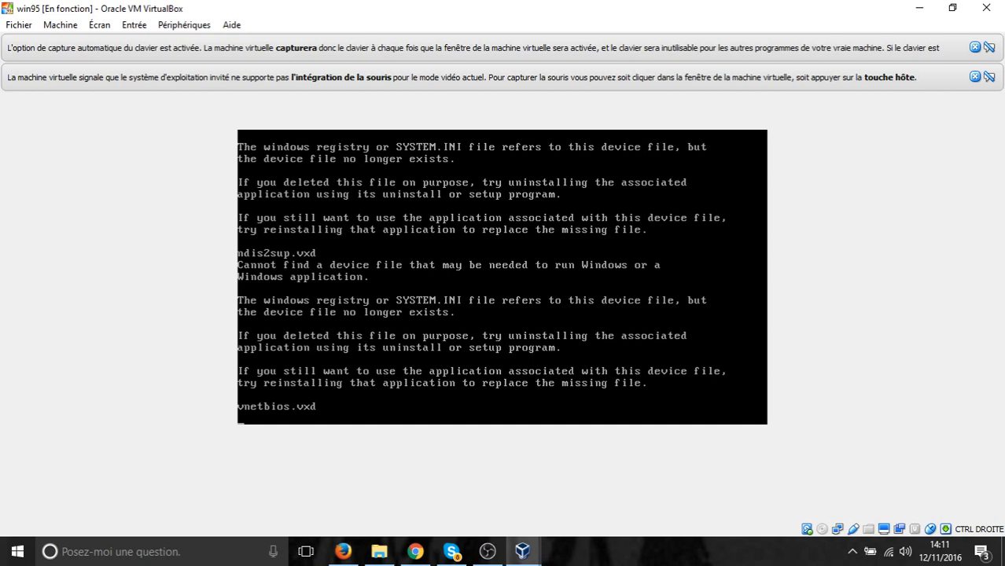
- Release and recapture the mouse in the win95 machine, and dismiss the Windows Networking message
key("Control_R")
left_click(490, 266)
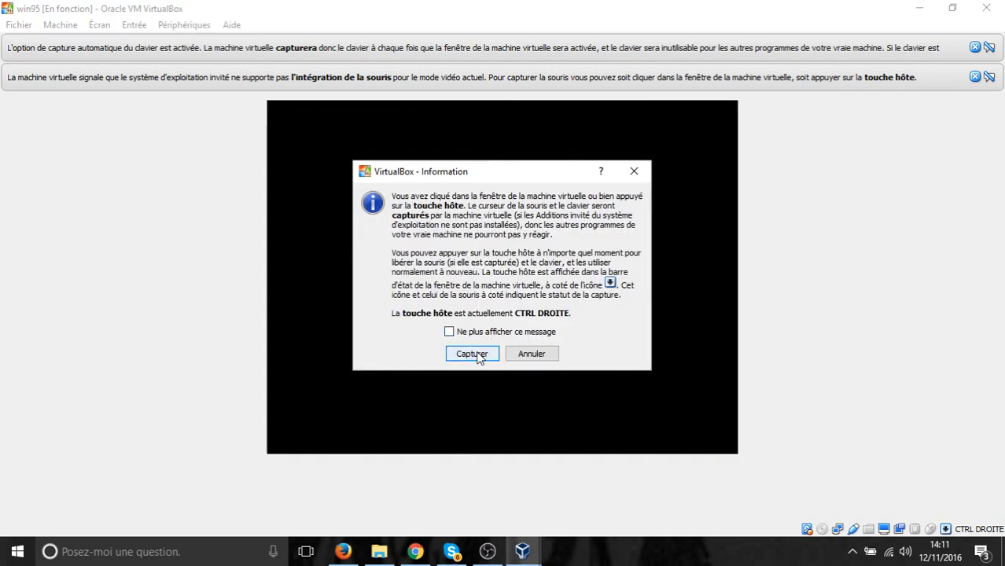
left_click(472, 355)
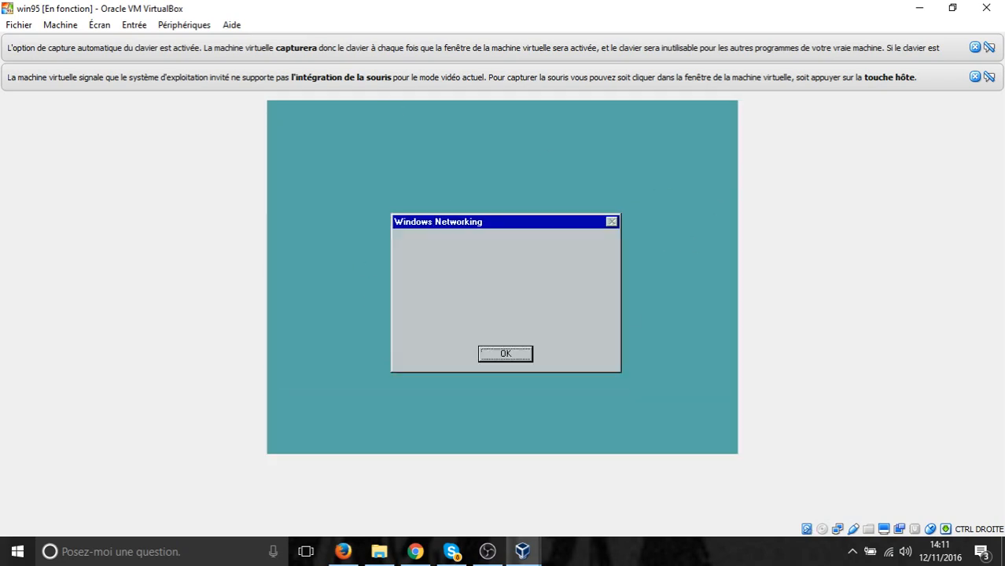
left_click(512, 360)
left_click(504, 359)
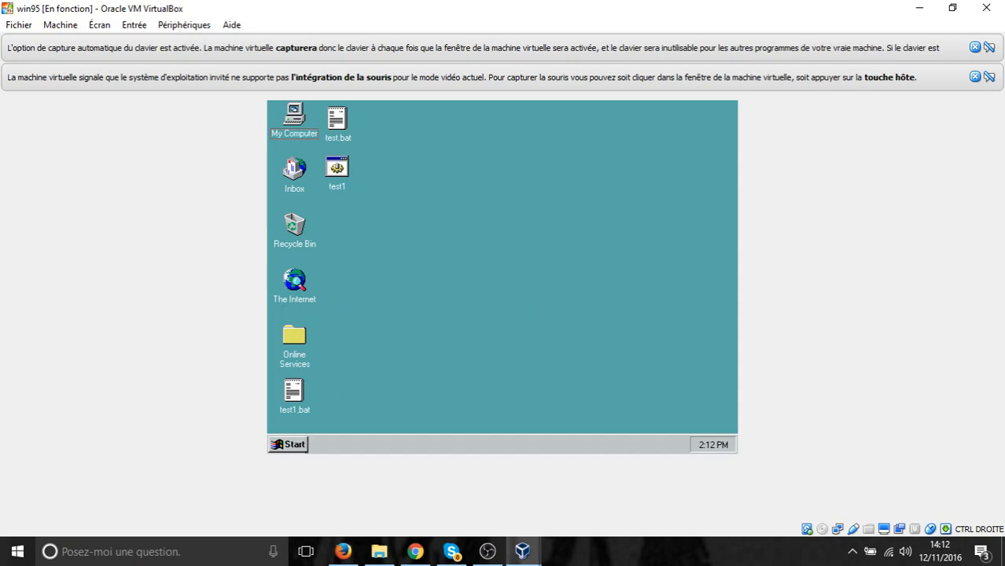
- Open Paint from the Windows 95 Accessories programs
left_click(288, 445)
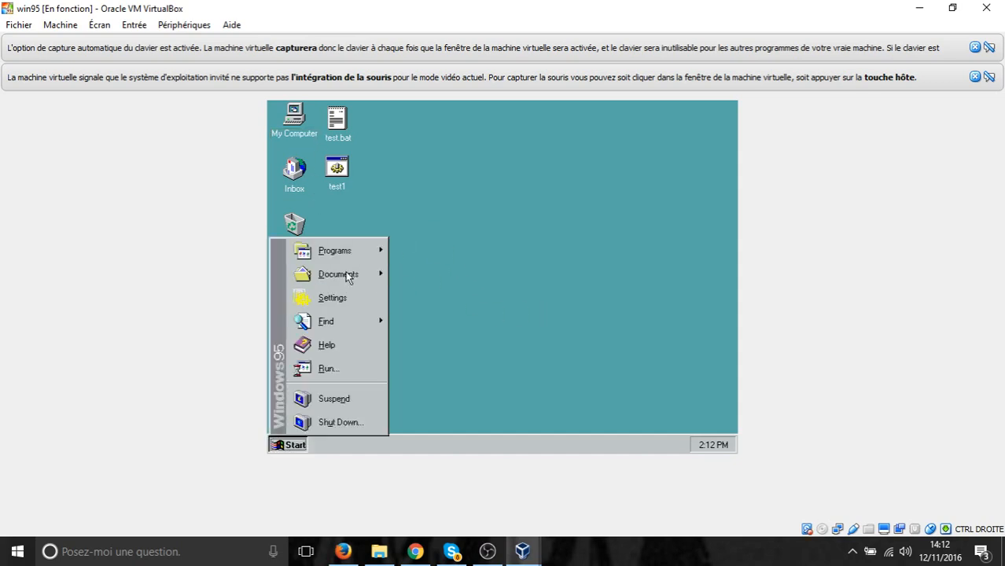
mouse_move(346, 253)
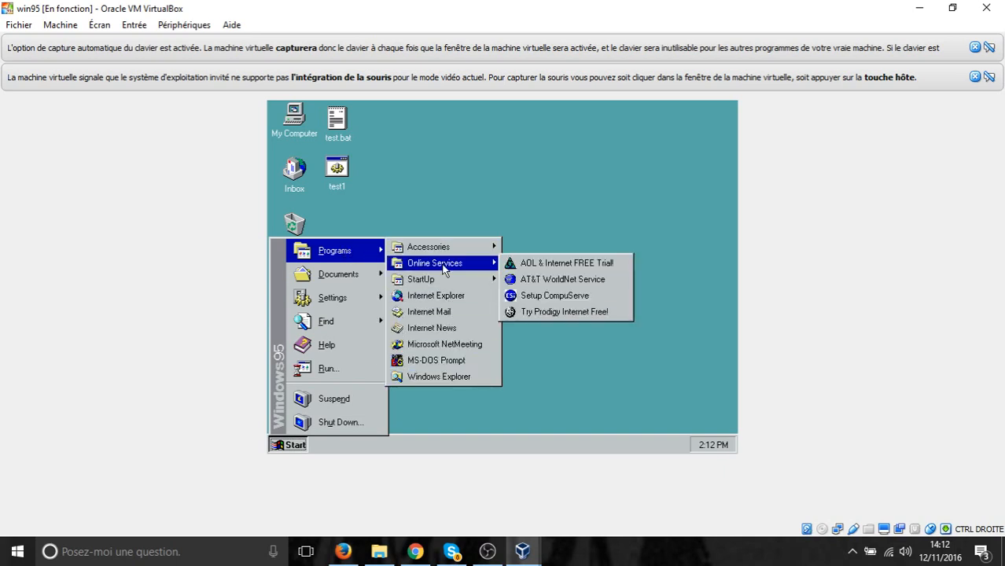
mouse_move(461, 251)
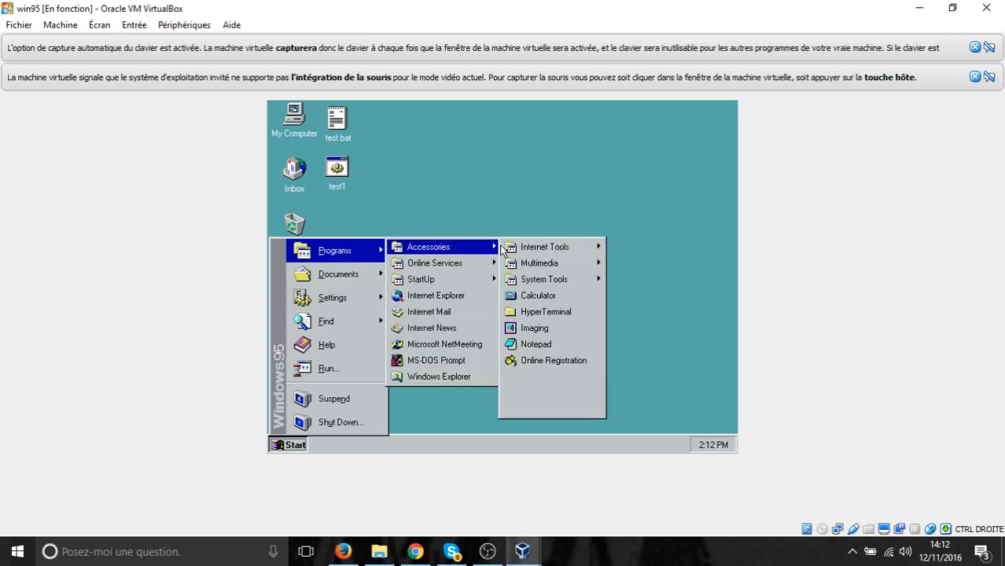
left_click(557, 376)
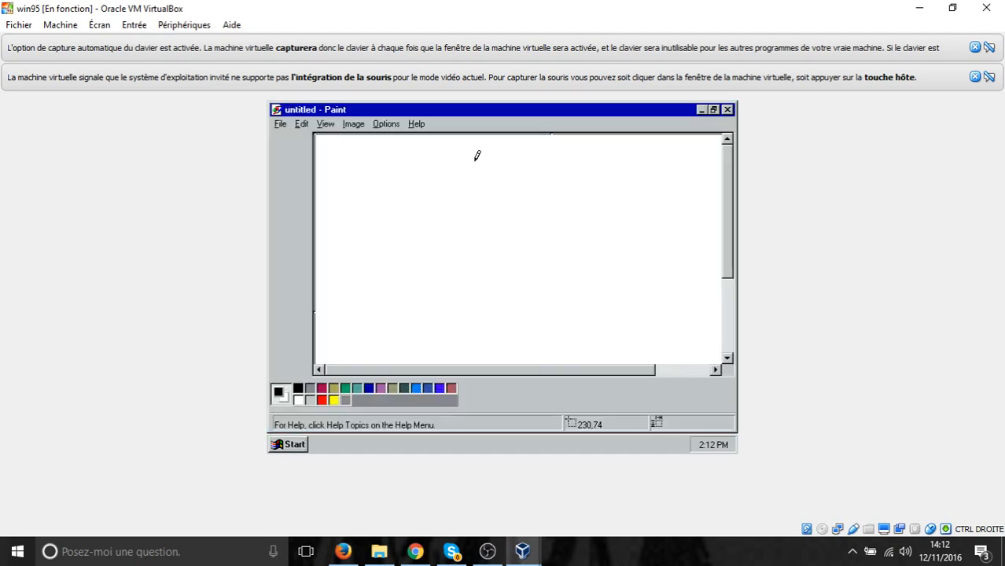
- Restore the maximized Paint window to its smaller size and move it to the middle of the desktop, clear of the icons
left_click(714, 110)
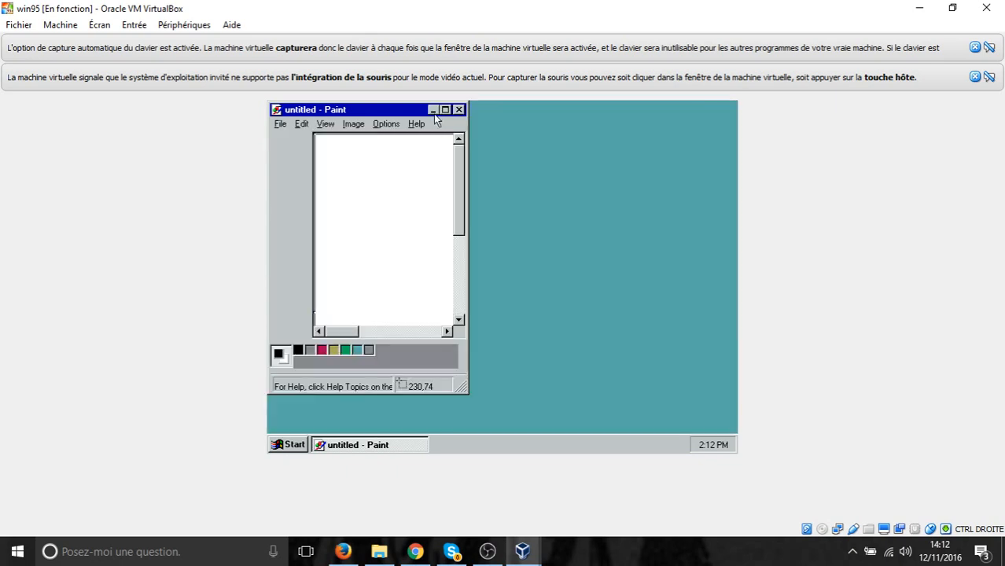
left_click_drag(399, 118, 489, 124)
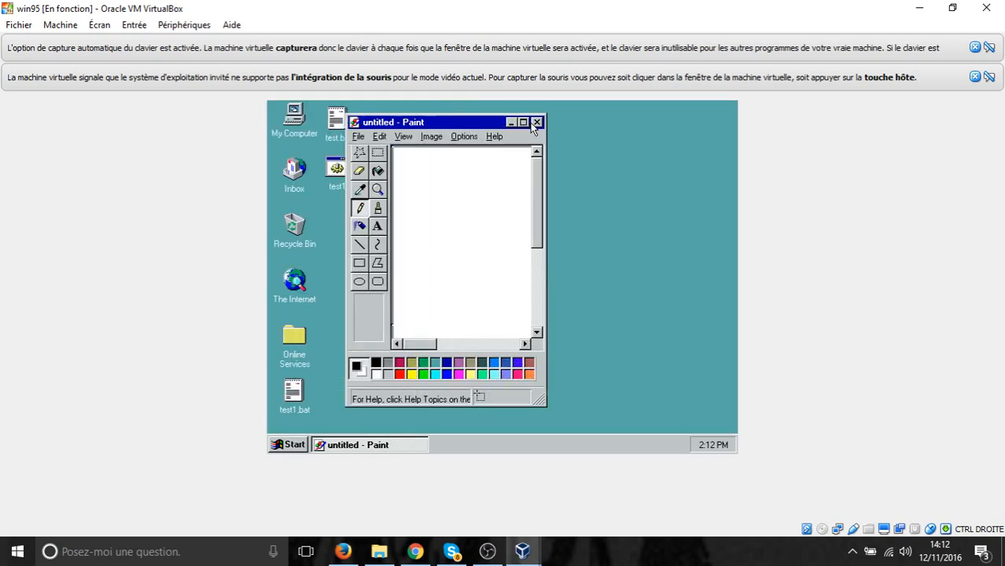
mouse_move(445, 123)
left_mouse_down()
mouse_move(559, 121)
mouse_move(496, 124)
left_mouse_up()
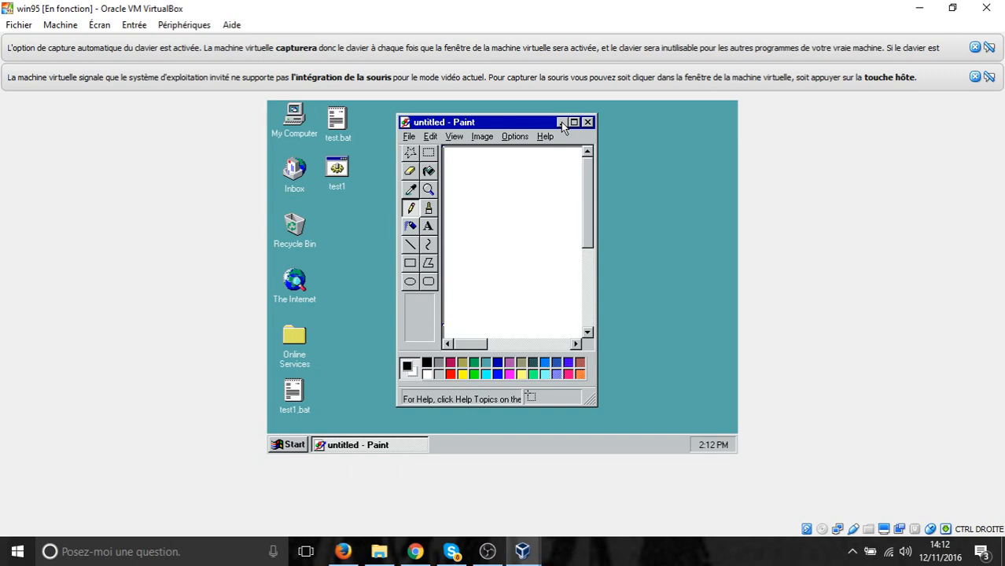
- Minimize Paint, sweep selection rectangles across the empty desktop, and bring Paint back up to minimize it again
left_click(561, 122)
left_click_drag(555, 120, 708, 155)
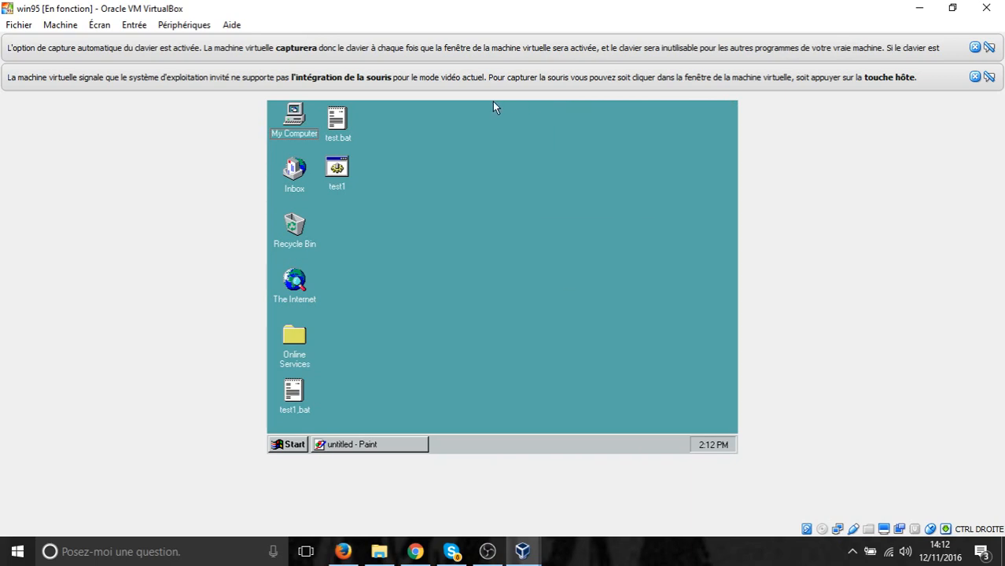
left_click_drag(494, 102, 554, 352)
left_click(353, 446)
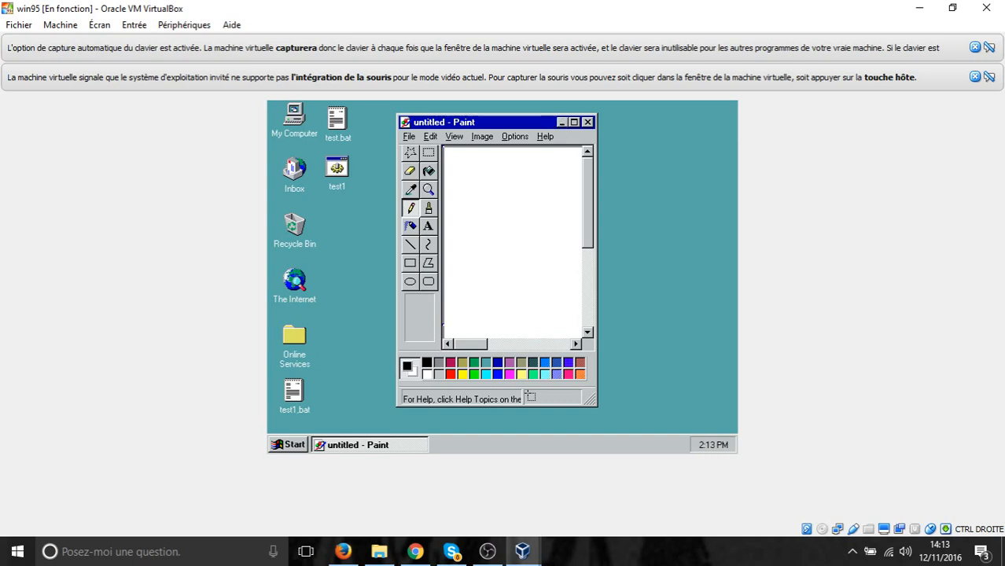
left_click(561, 121)
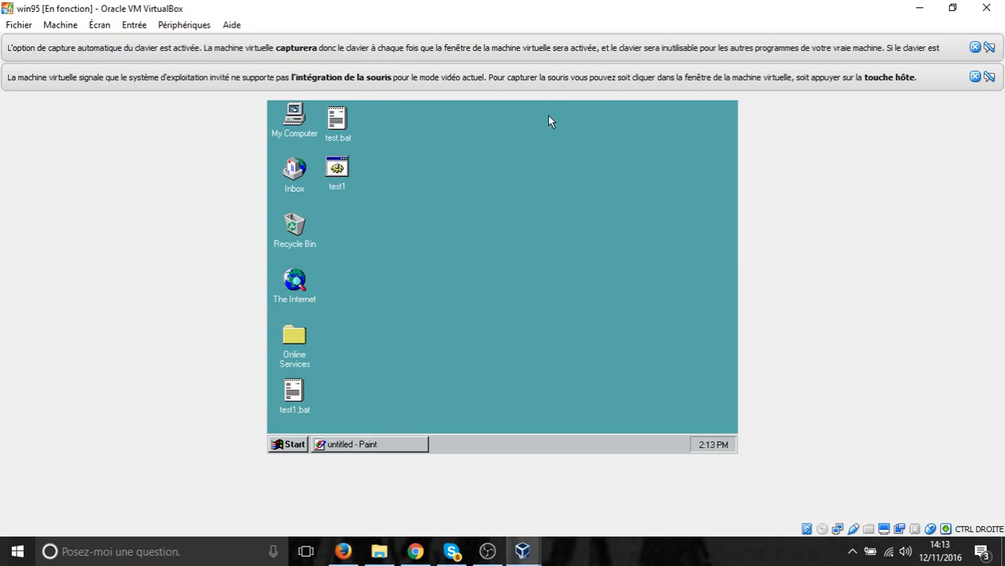